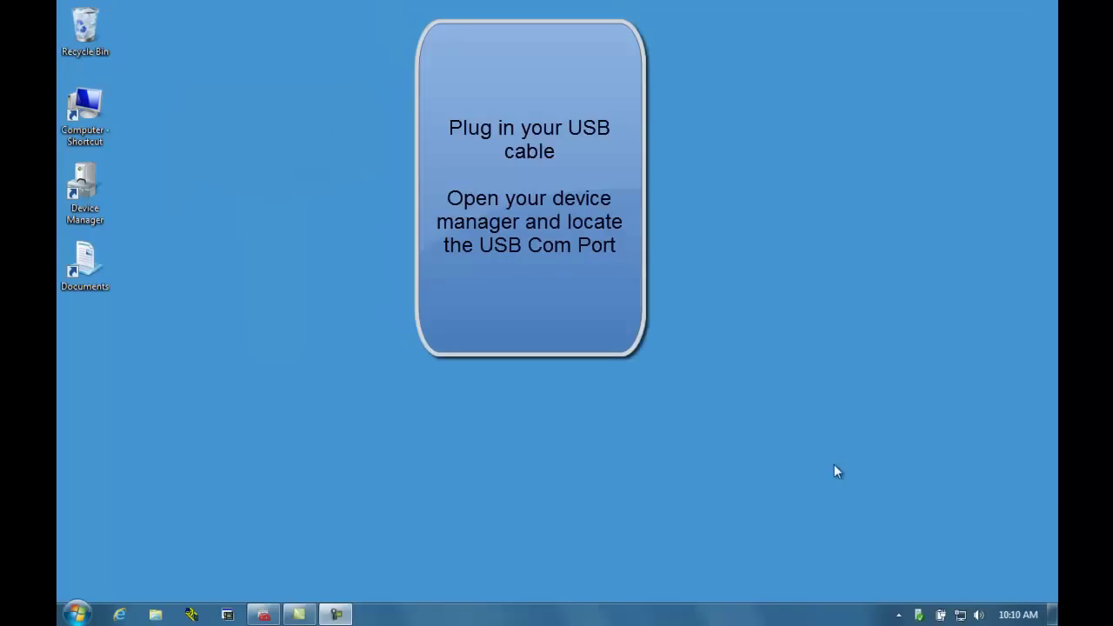
- Open Device Manager from Control Panel's Hardware and Sound settings and locate the USB-SERIAL CH340 device among the COM ports
left_click(77, 614)
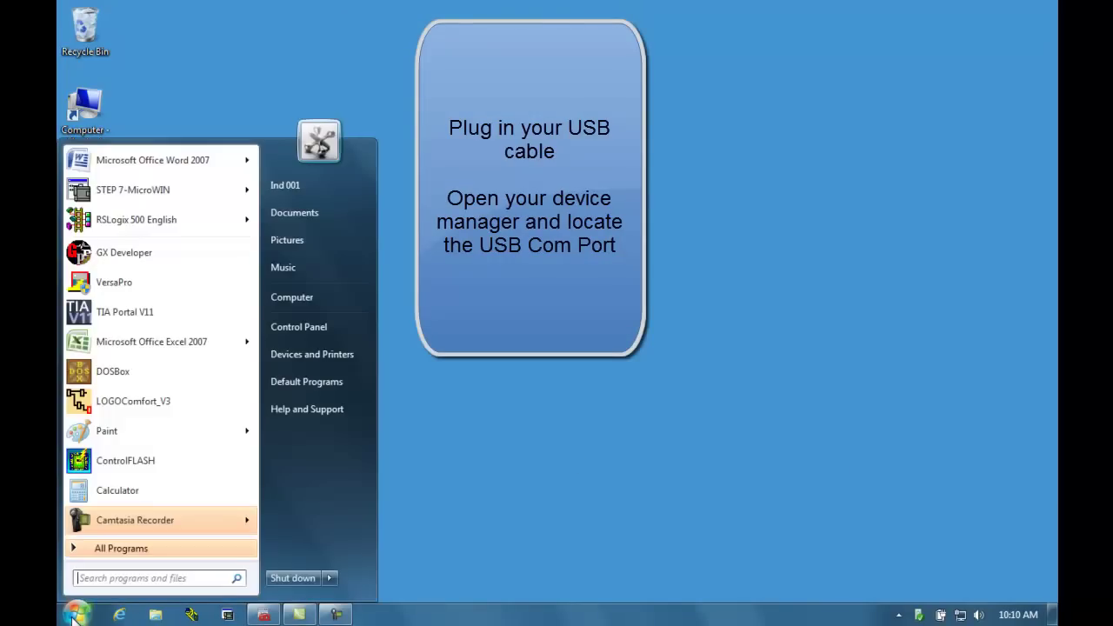
left_click(311, 327)
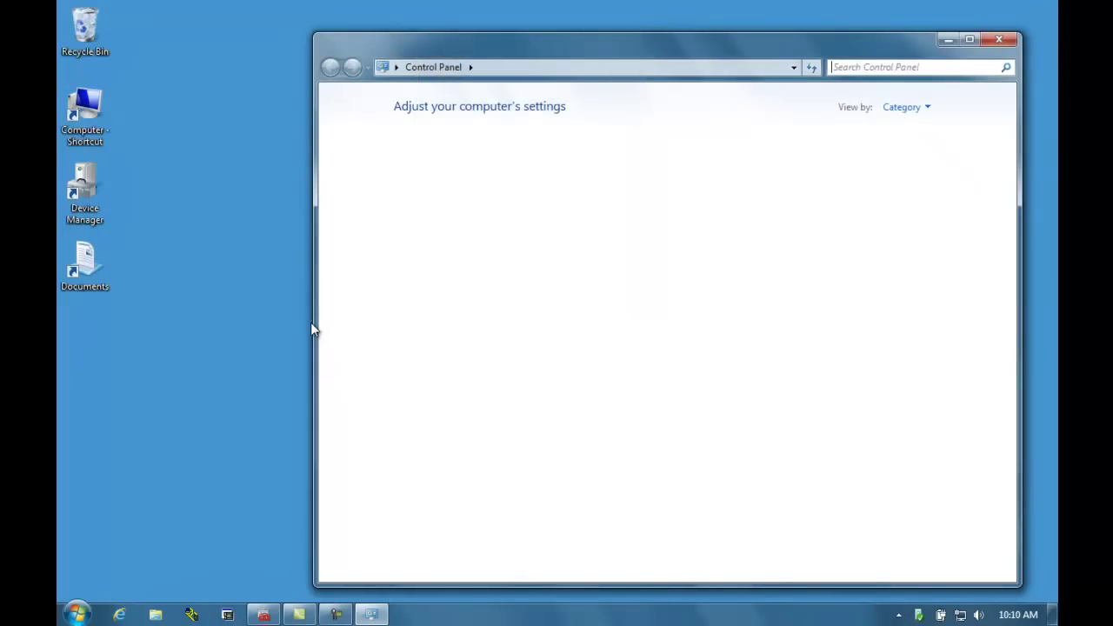
left_click(468, 258)
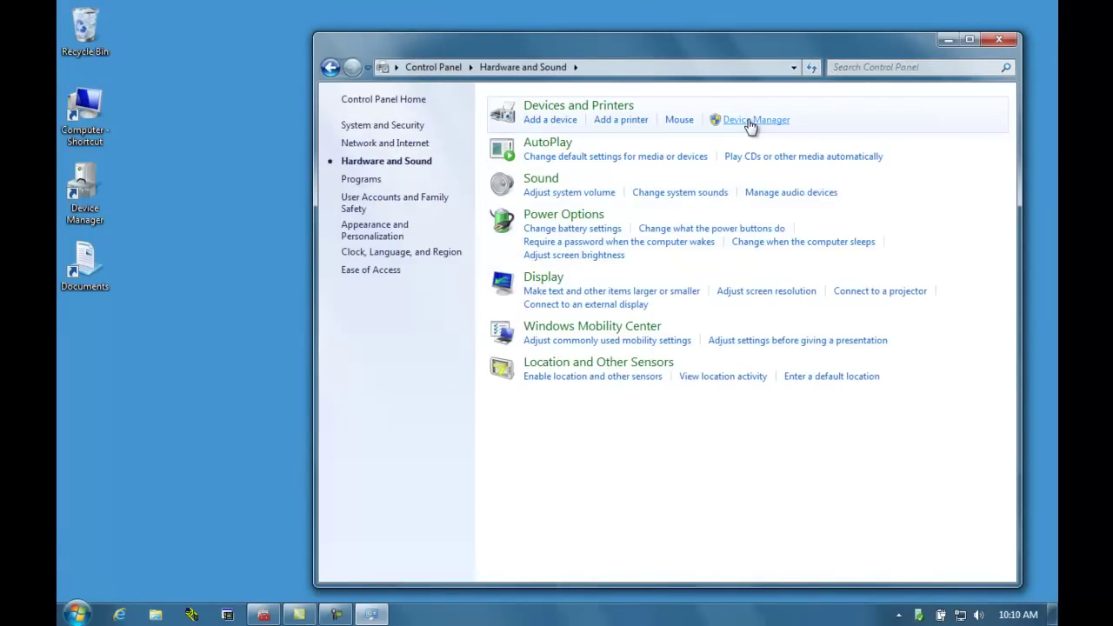
left_click(749, 123)
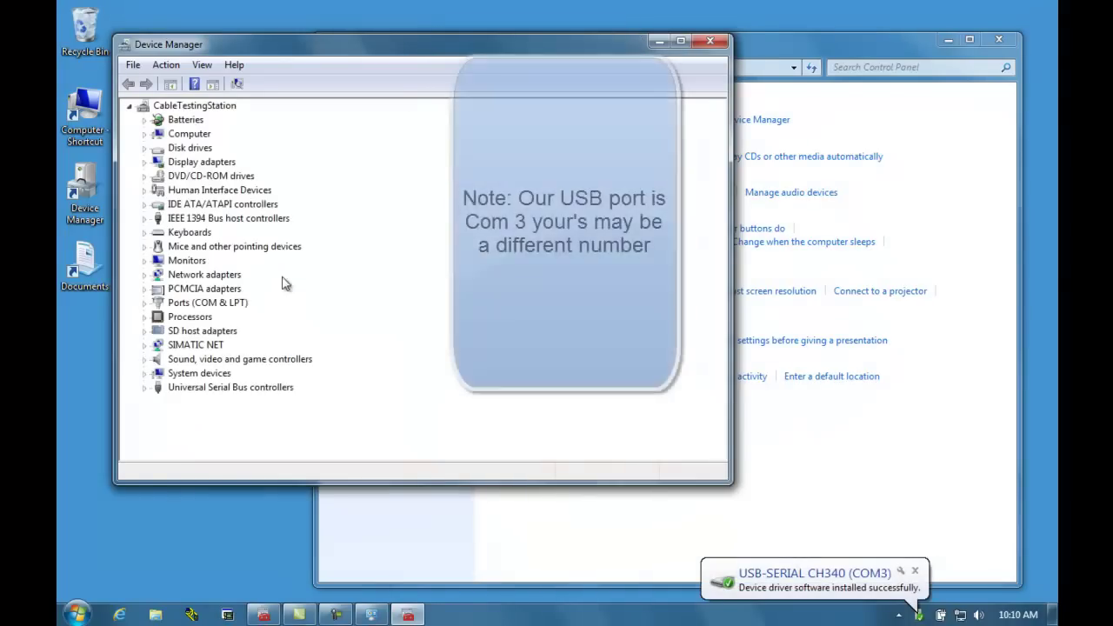
left_click(145, 303)
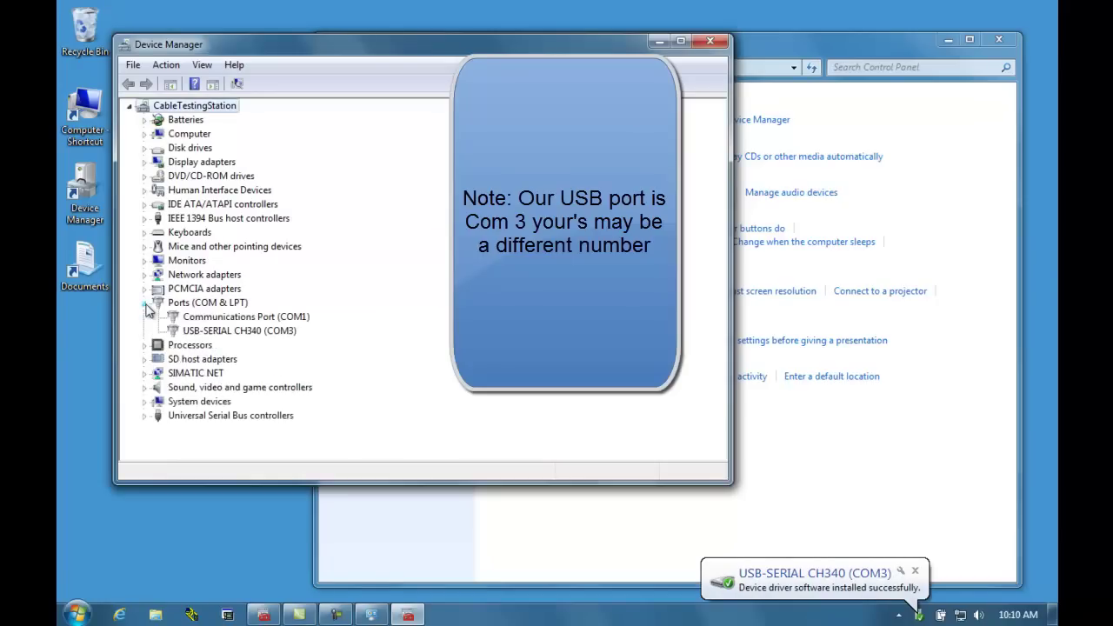
left_click(254, 331)
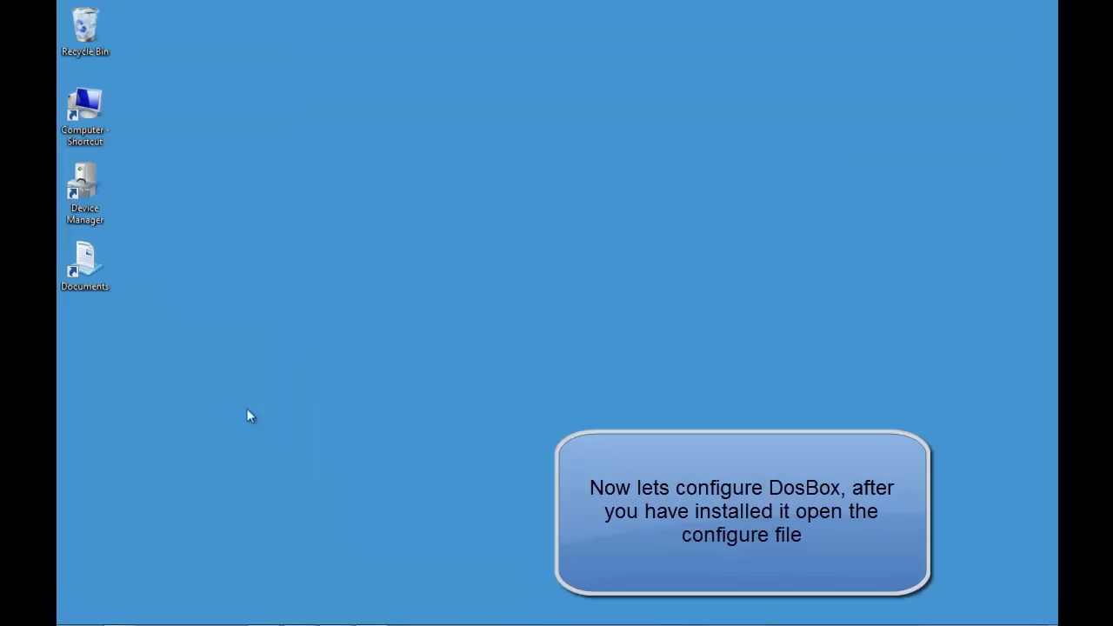
- Browse to the DOSBox-0.72 folder inside Program Files on the C: drive in Windows Explorer
mouse_move(148, 619)
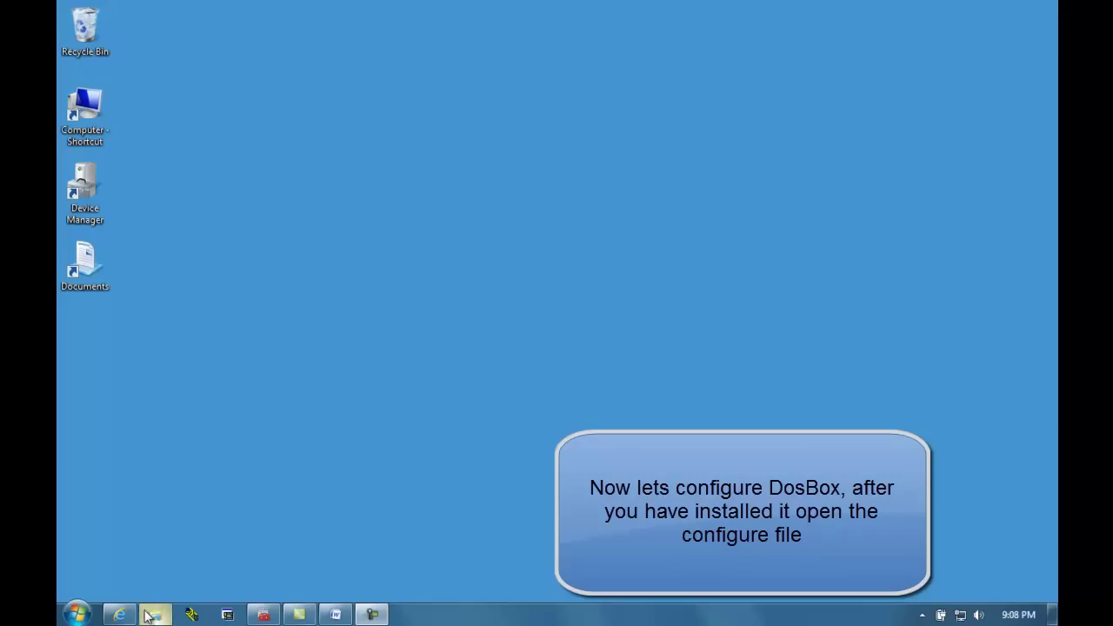
left_click(146, 612)
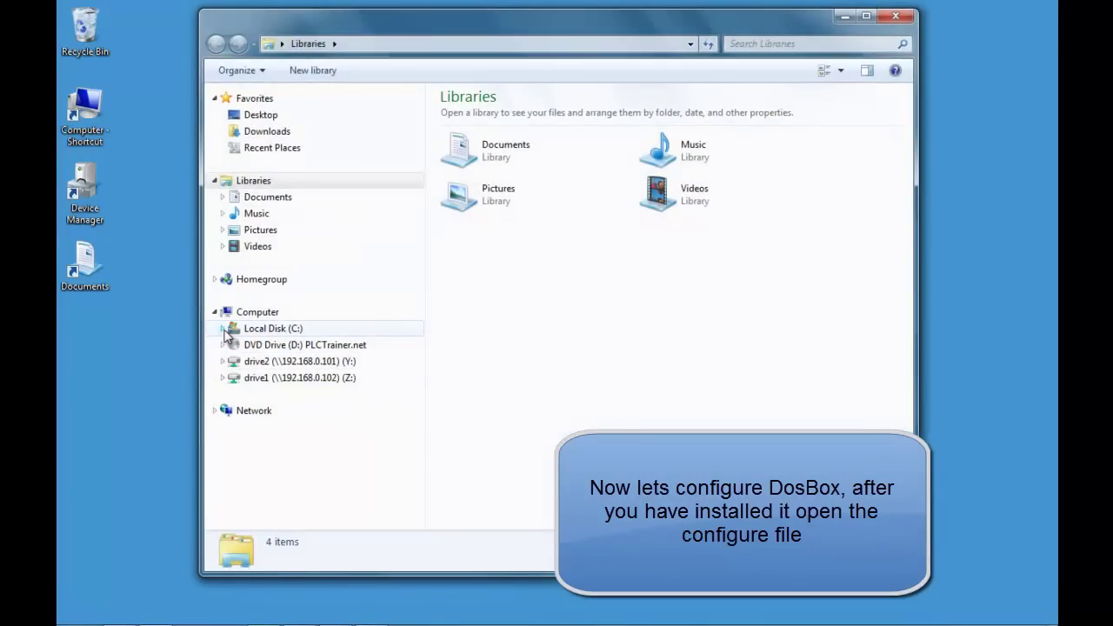
left_click(224, 331)
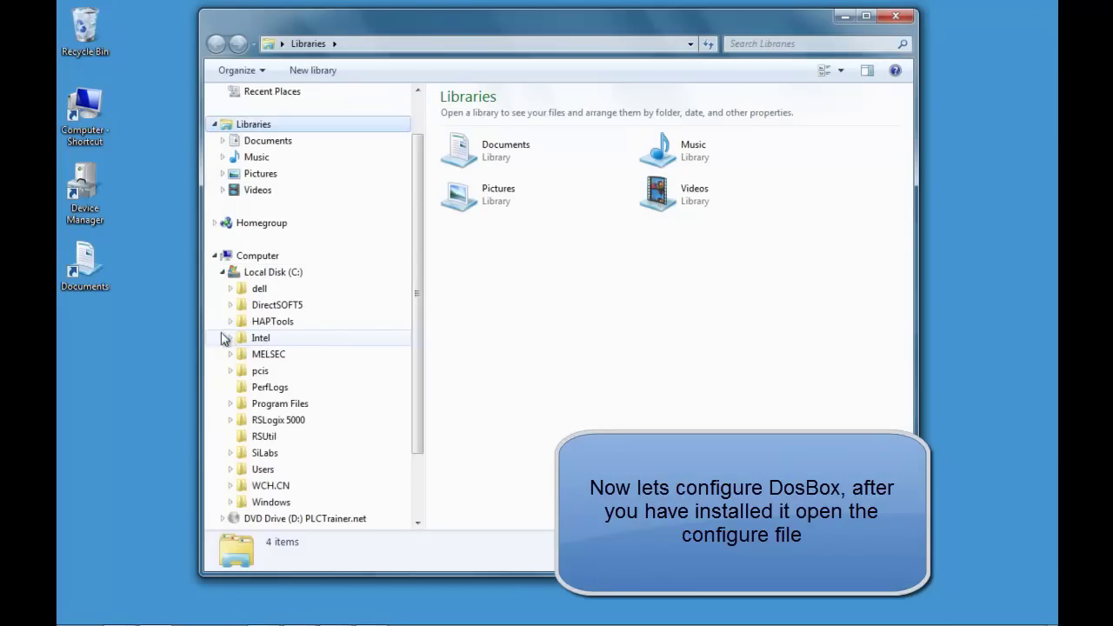
left_click(230, 405)
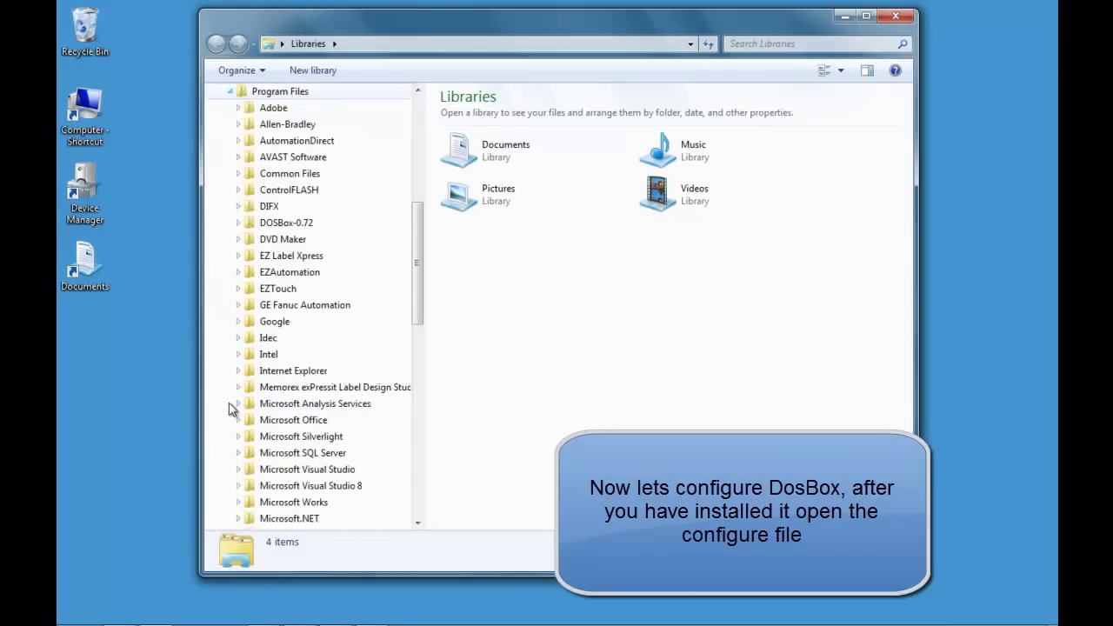
left_click(263, 227)
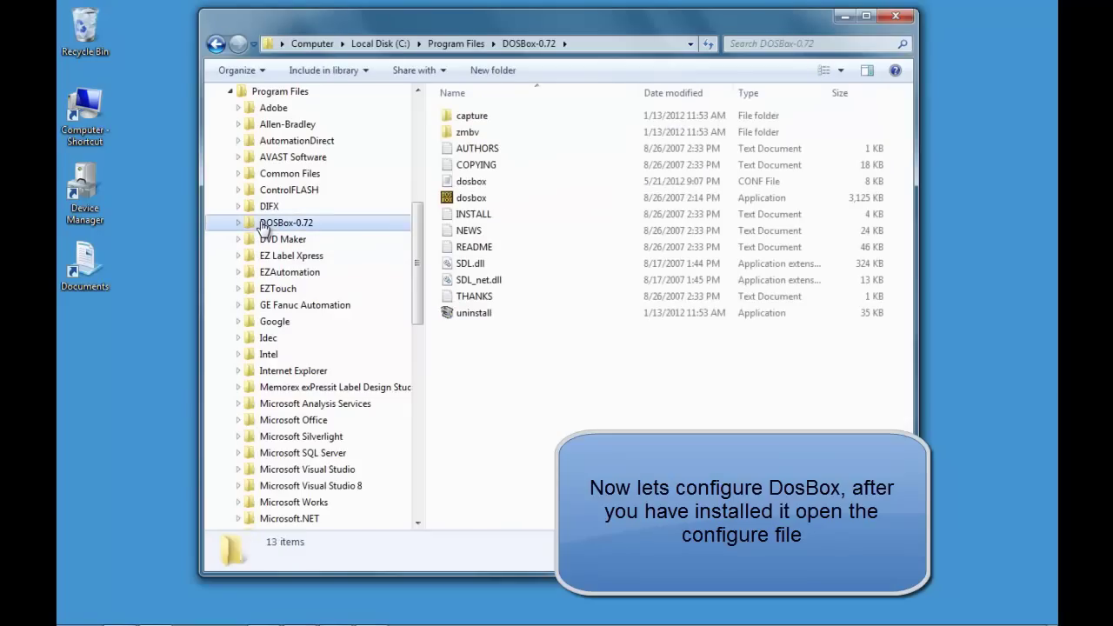
- Open the dosbox CONF file with Notepad without making Notepad the default program for this file type
right_click(459, 182)
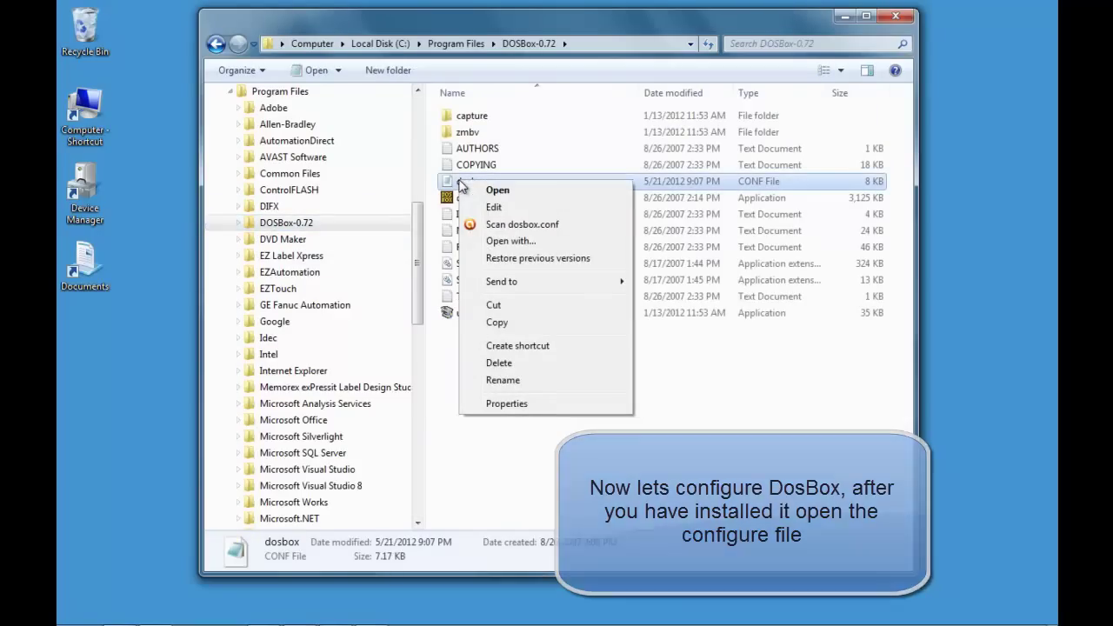
left_click(494, 242)
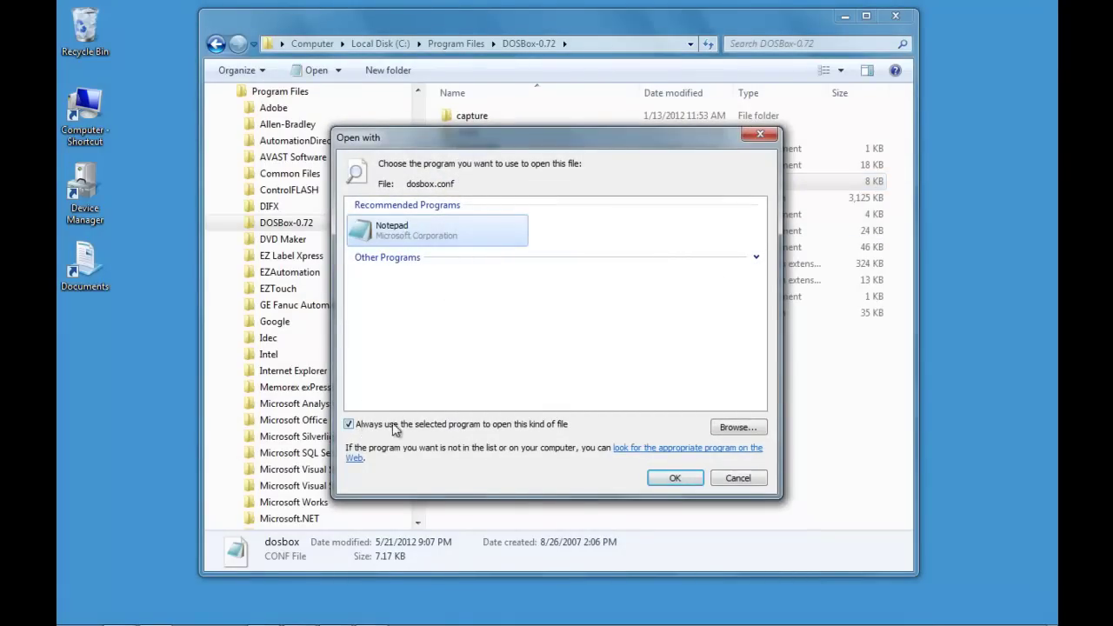
left_click(348, 425)
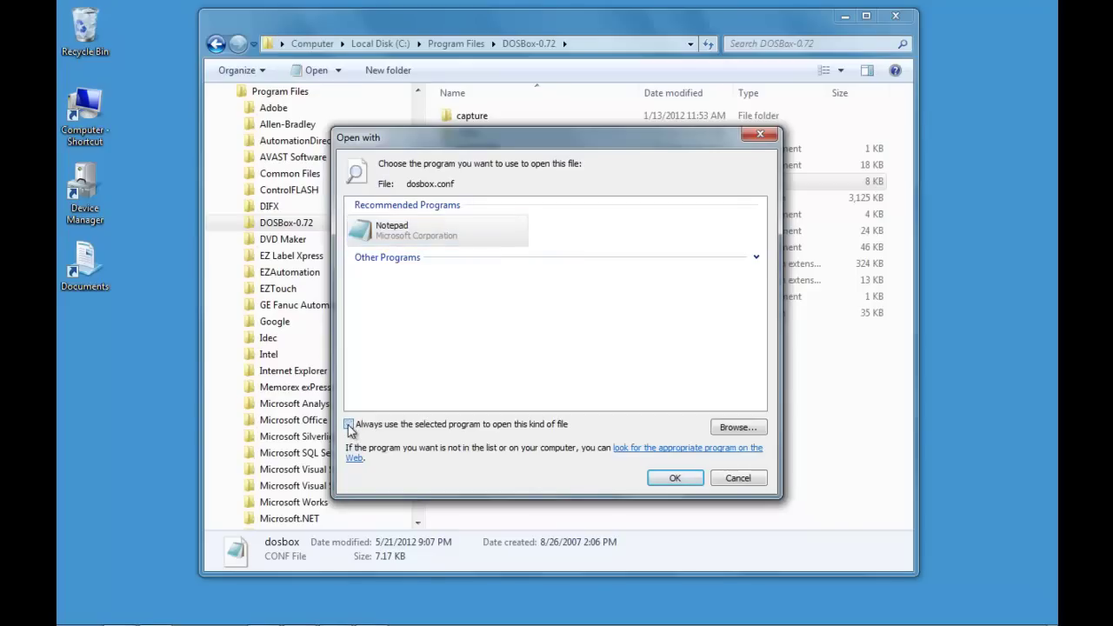
left_click(675, 478)
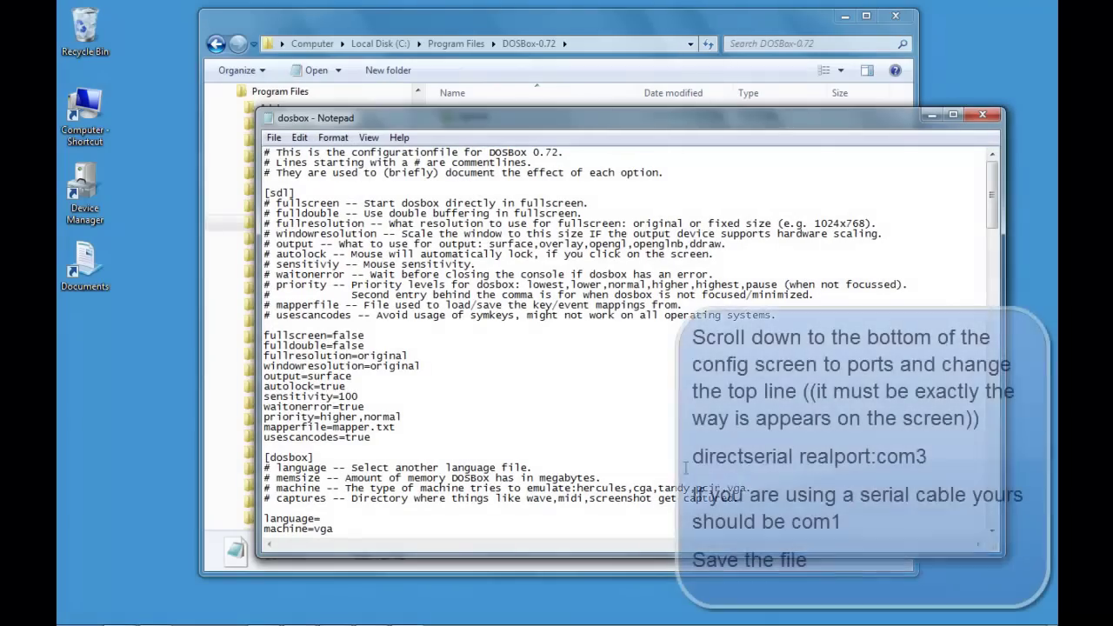
- Set serial1 to directserial realport:com3 in the [serial] section of the configuration file, and save and close it
left_click_drag(991, 212, 990, 500)
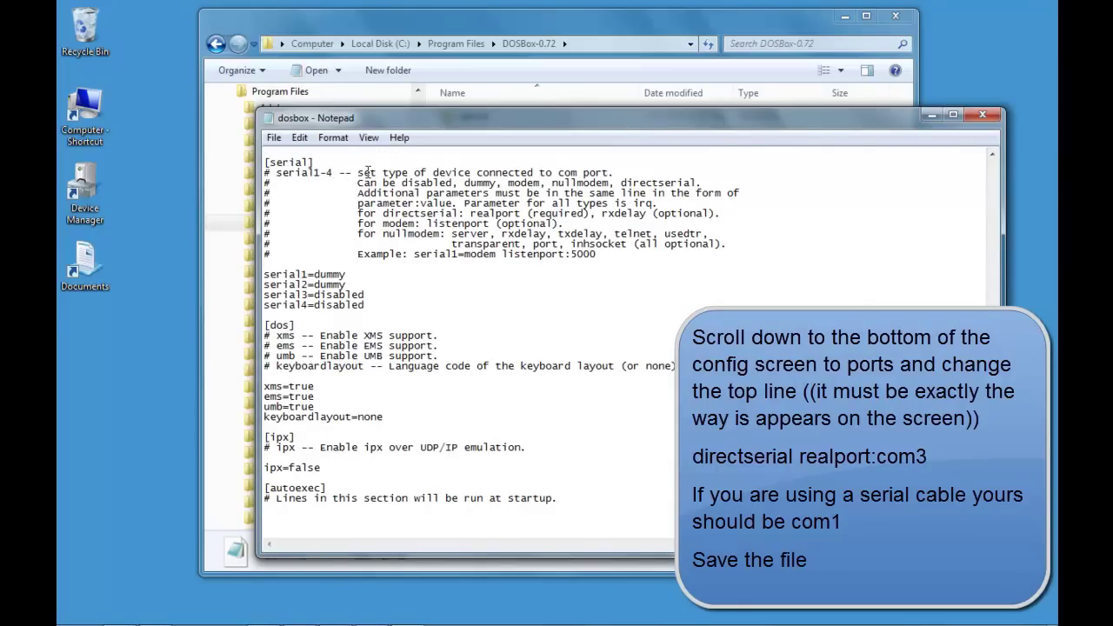
left_click_drag(347, 275, 315, 276)
type("directserial realport:com1")
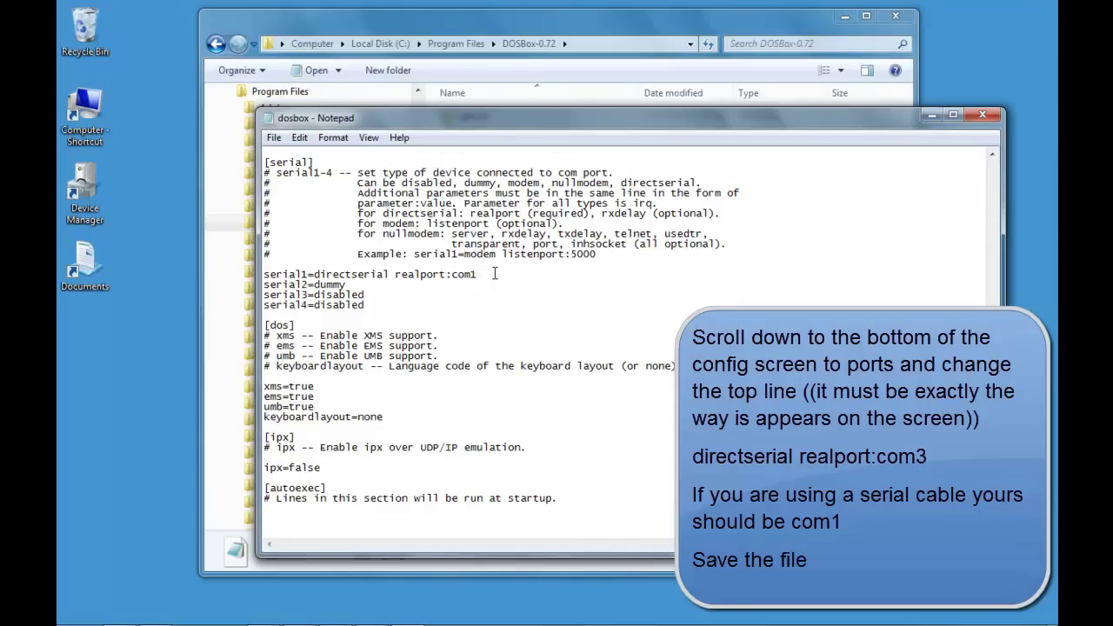
key("BackSpace")
type("3")
left_click(274, 143)
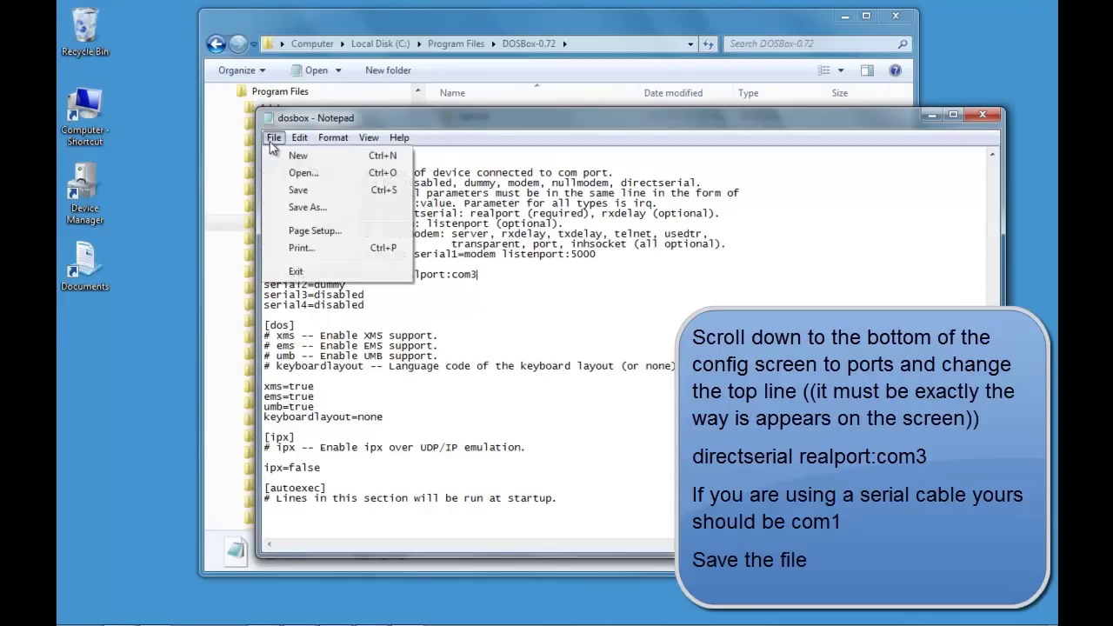
left_click(278, 192)
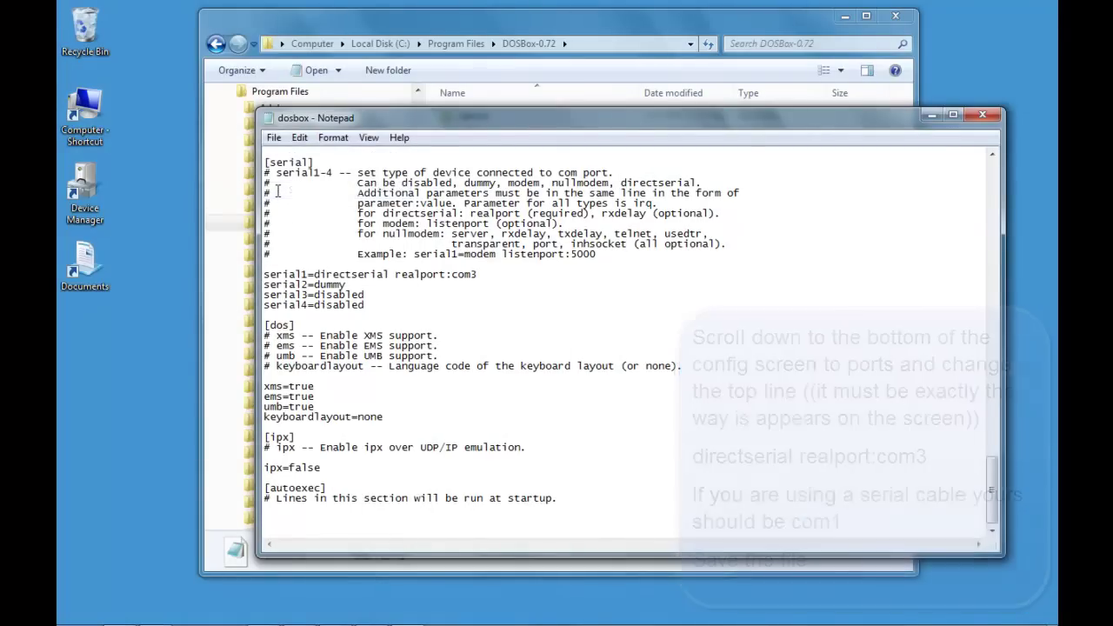
left_click(974, 119)
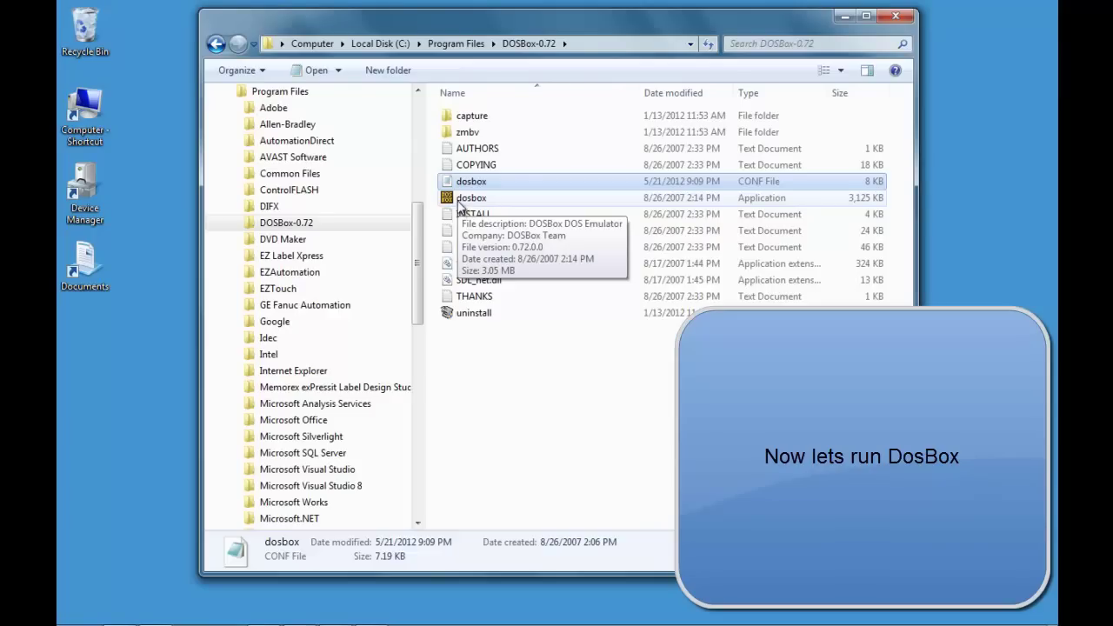
- Launch the dosbox application, mount c:\pcis as drive C and switch to the C: drive
double_click(461, 201)
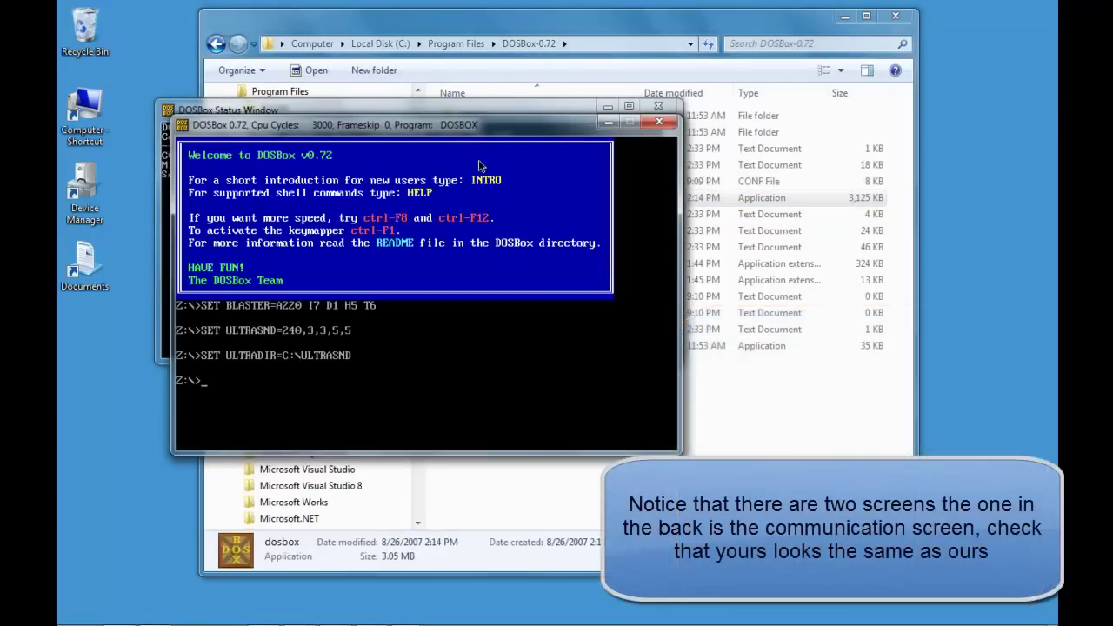
left_click_drag(471, 127, 657, 211)
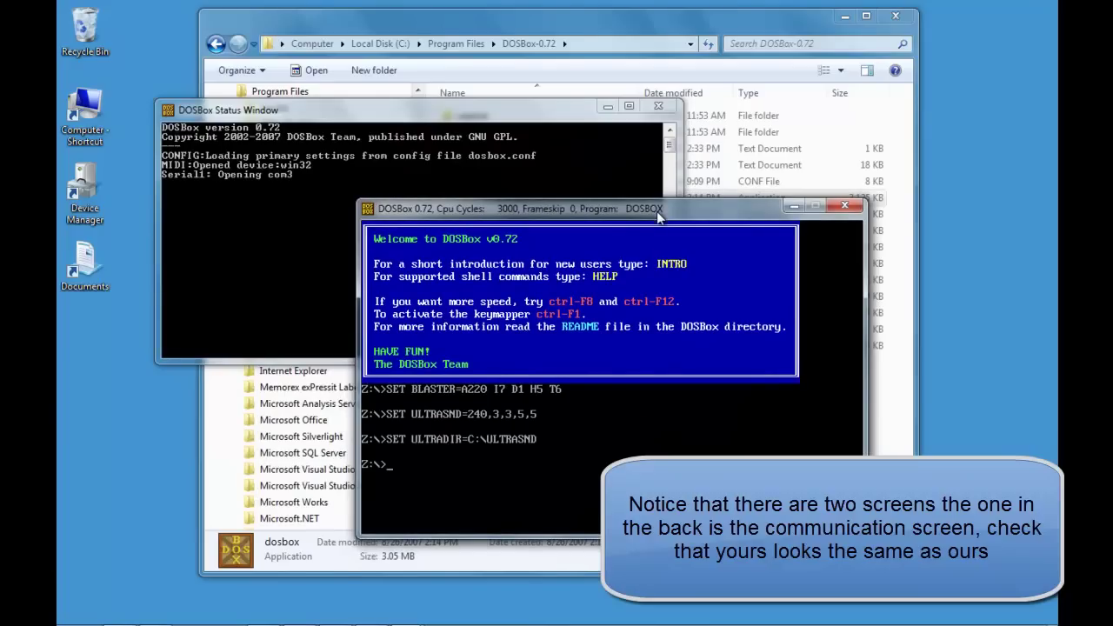
type("mount c c:\\pcis")
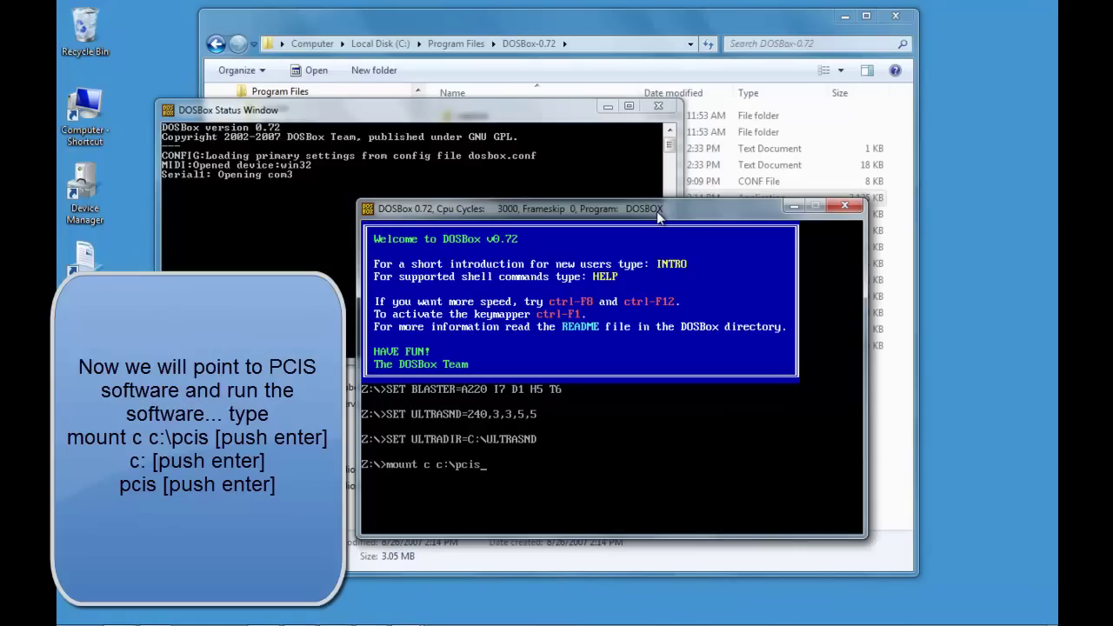
key("Return")
type("c:")
key("Return")
- Run the pcis program from drive C and continue past its start screen to the main menu
type("pcis")
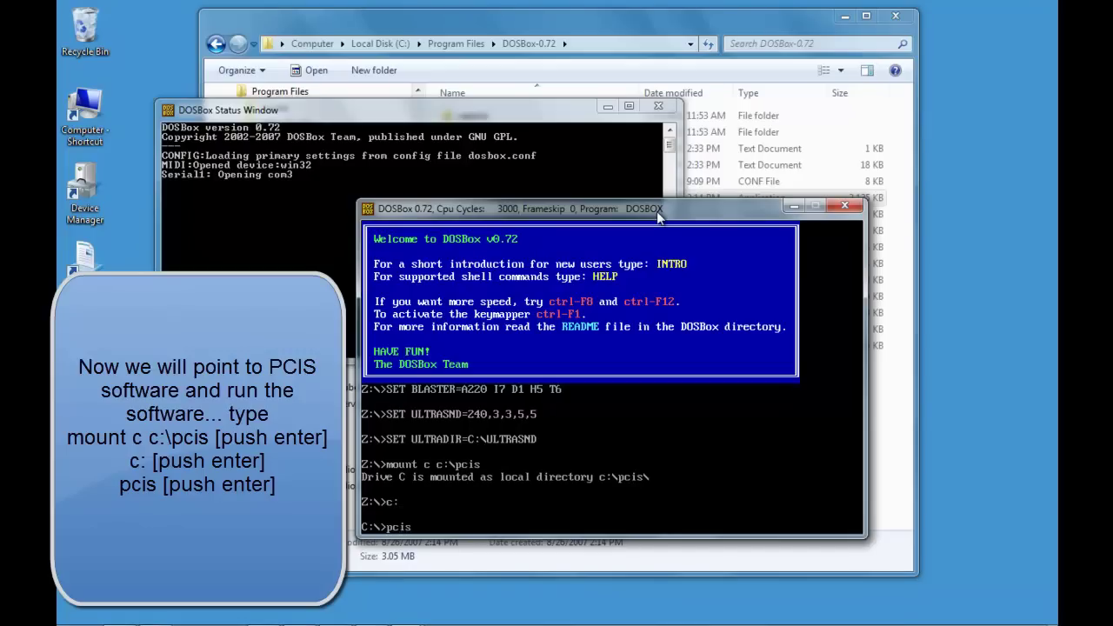
key("Return")
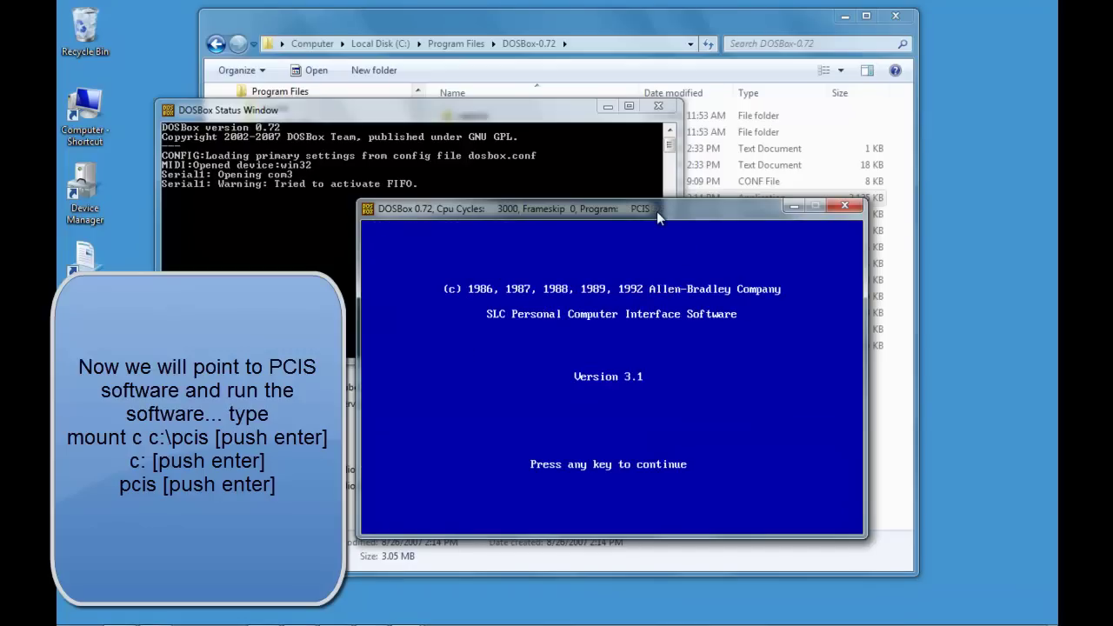
key("Return")
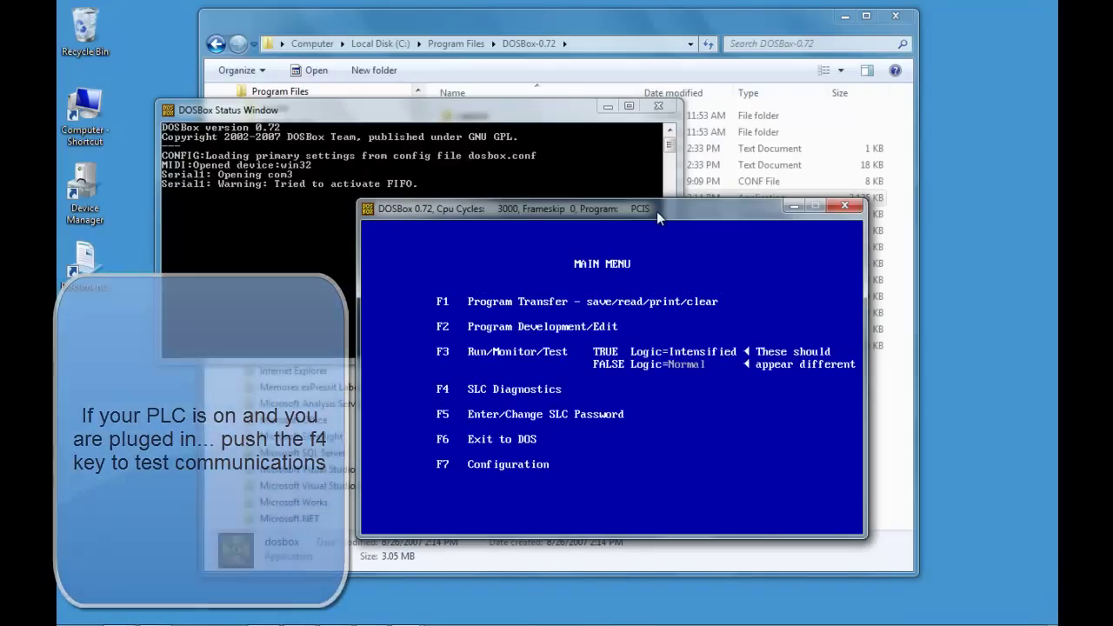
- Run SLC Diagnostics twice to test communication with the PLC, dismissing each result
key("F4")
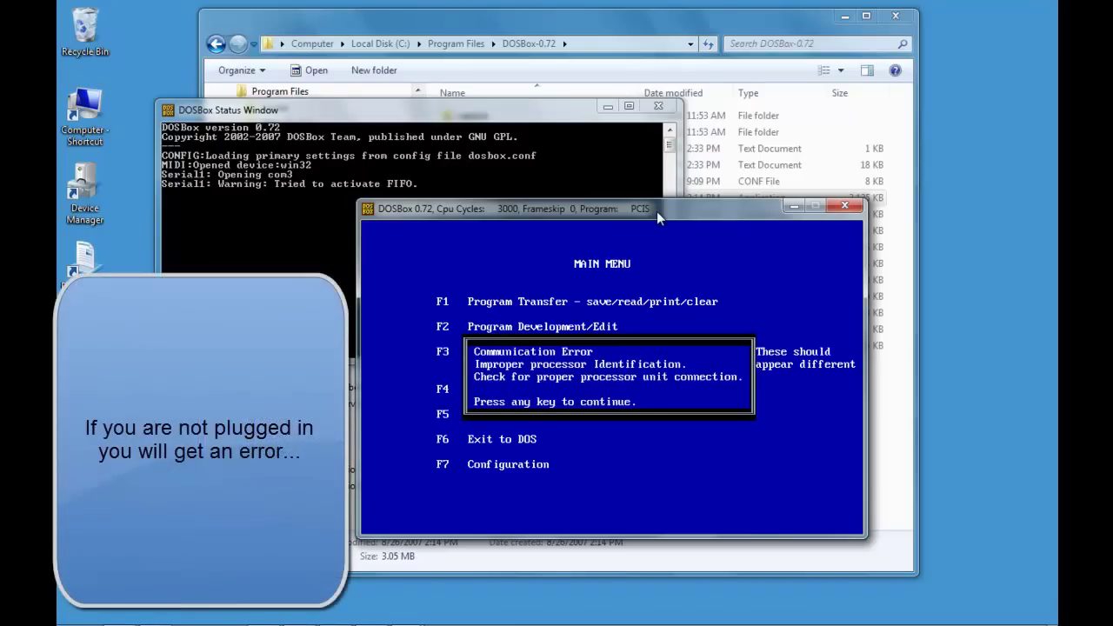
key("Return")
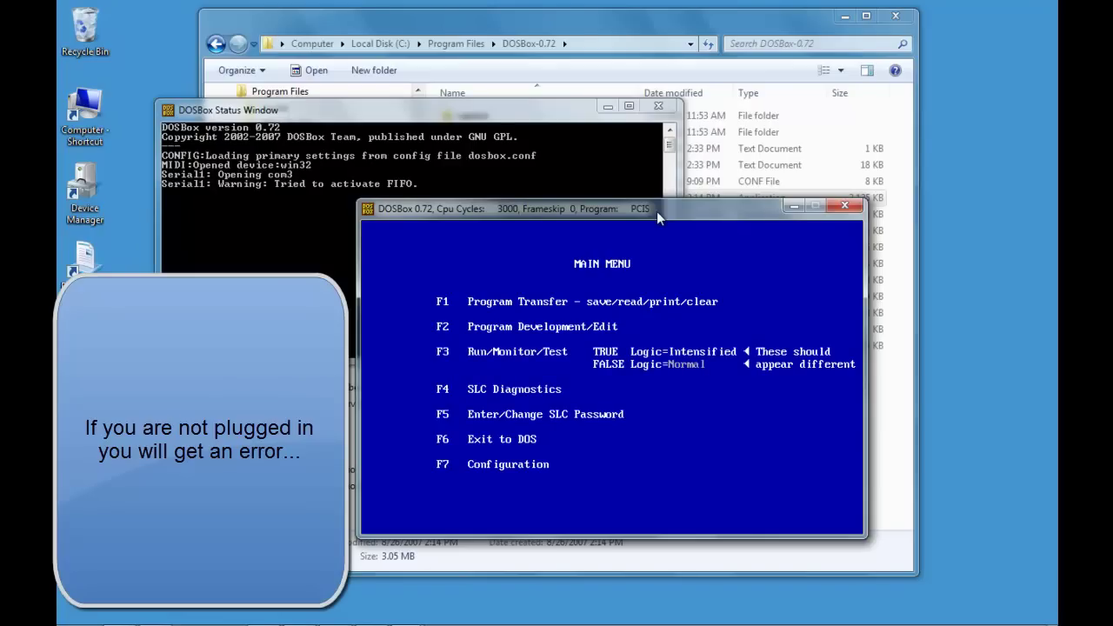
key("F4")
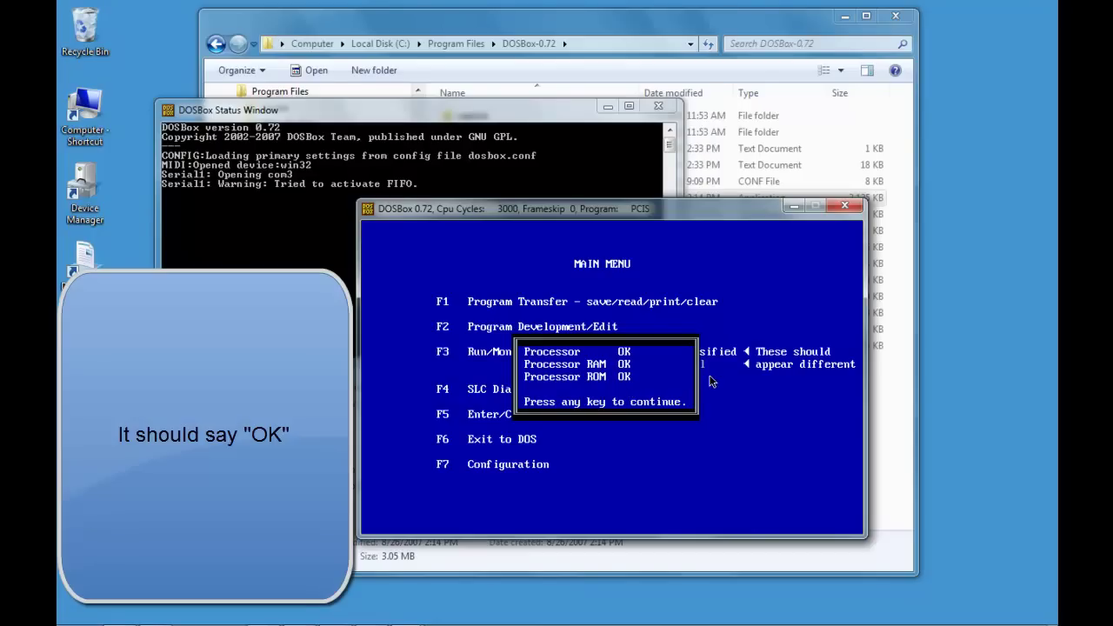
key("Return")
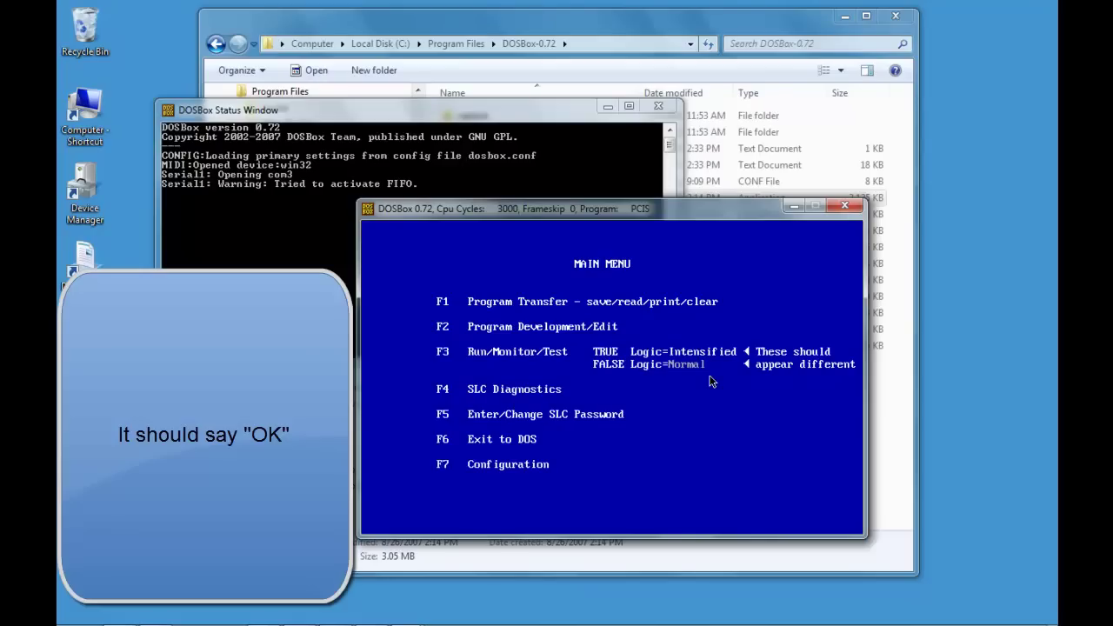
- Try to enter Run/Monitor/Test, answer y to retry communicating with the SLC, and run SLC Diagnostics again
key("F3")
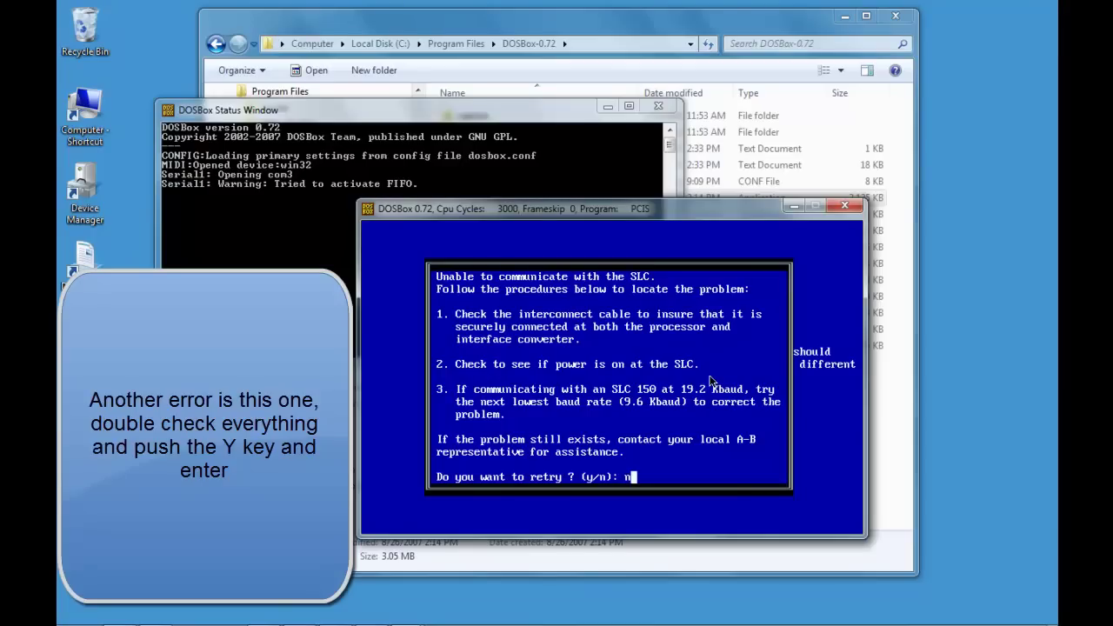
type("y")
key("Return")
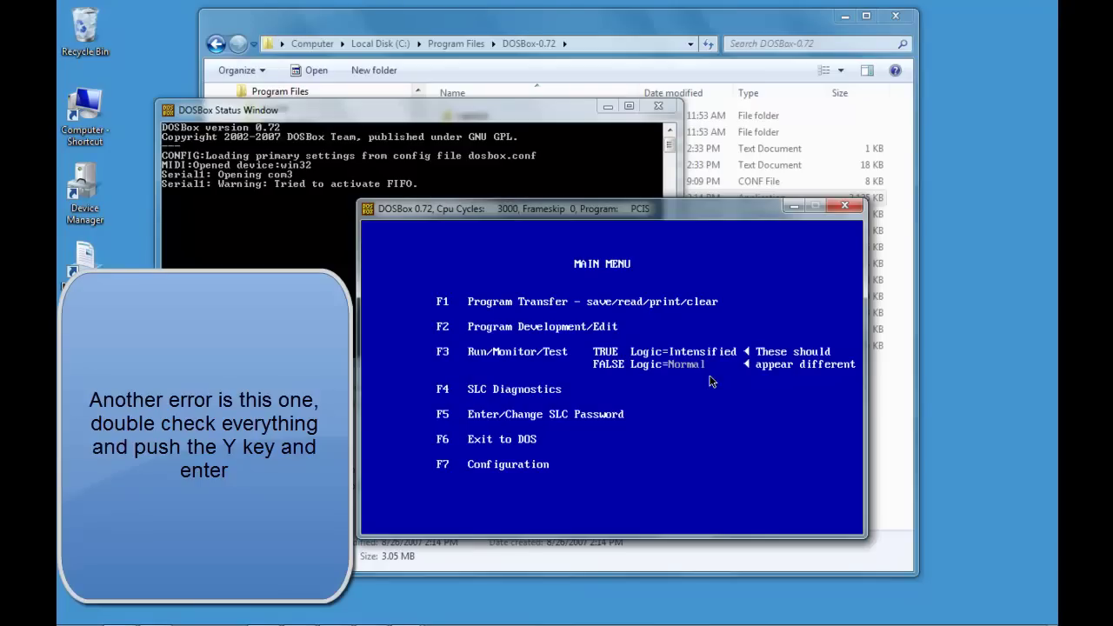
key("F4")
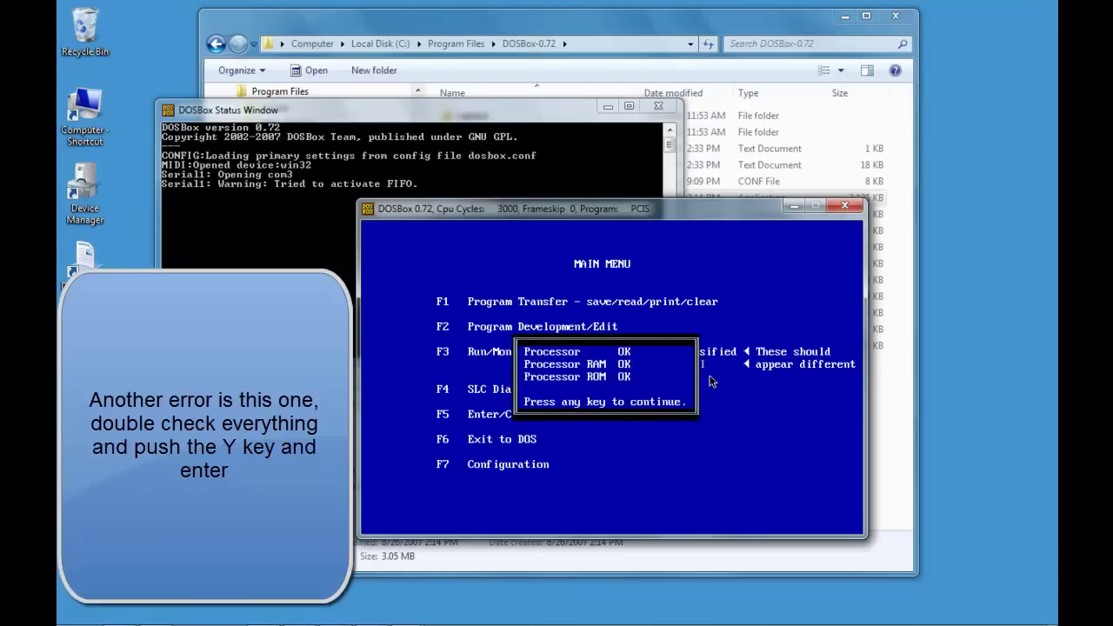